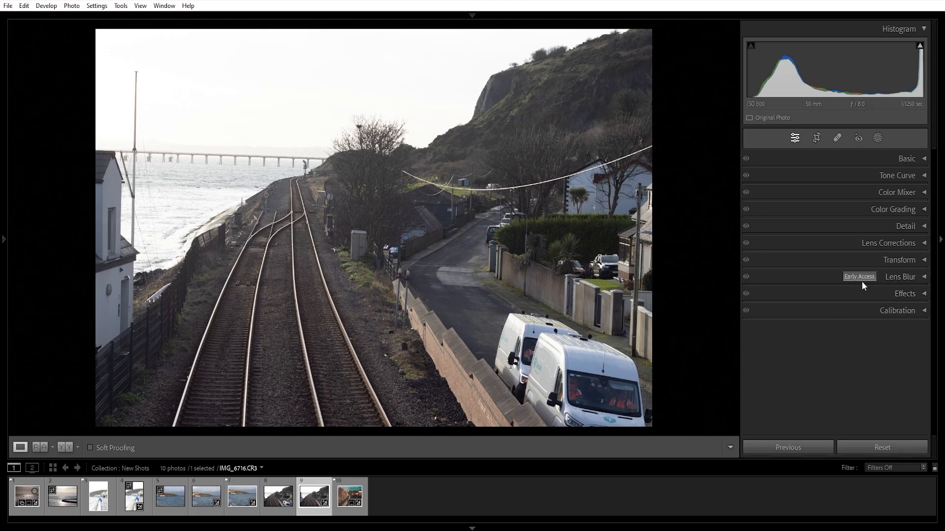
# Apply Lens Blur to the railway photo, try the extremes of the blur amount, set it to 51, and view the bokeh options
pyautogui.click(821, 273)
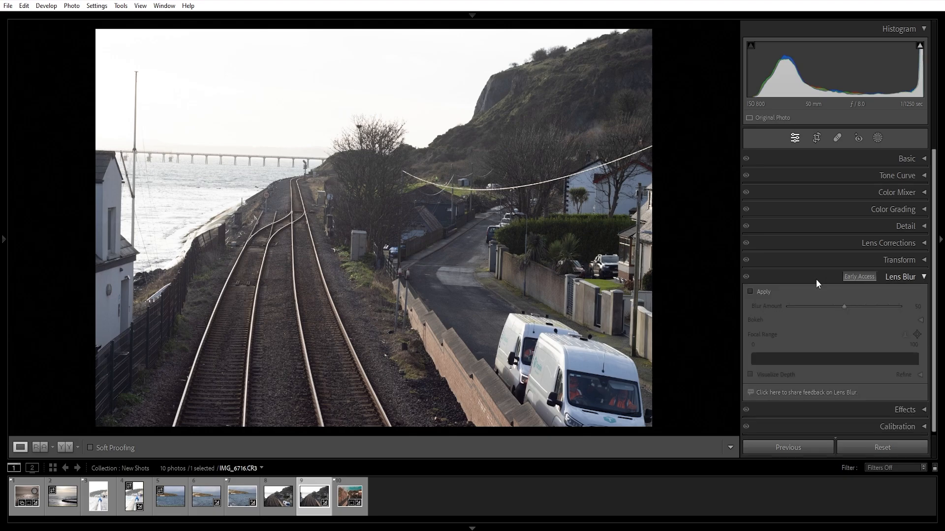
pyautogui.click(750, 293)
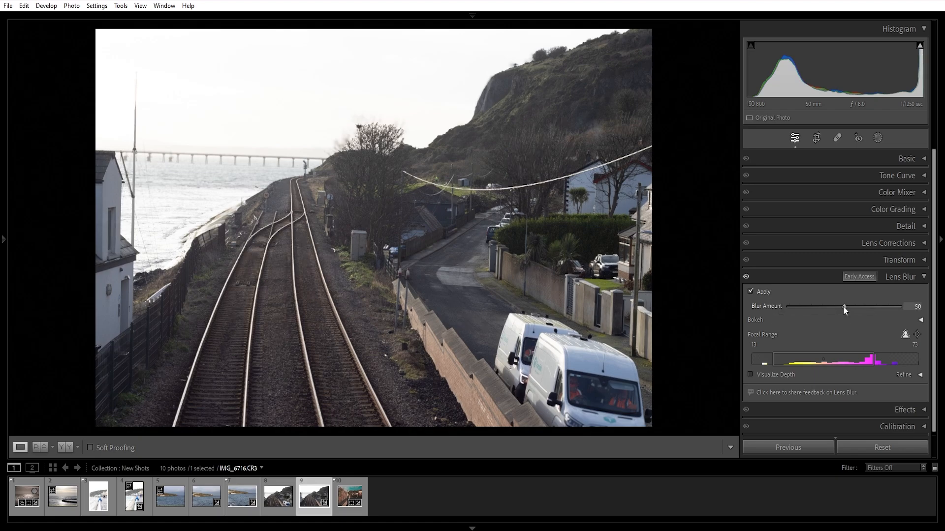
pyautogui.moveTo(843, 307); pyautogui.dragTo(927, 303)
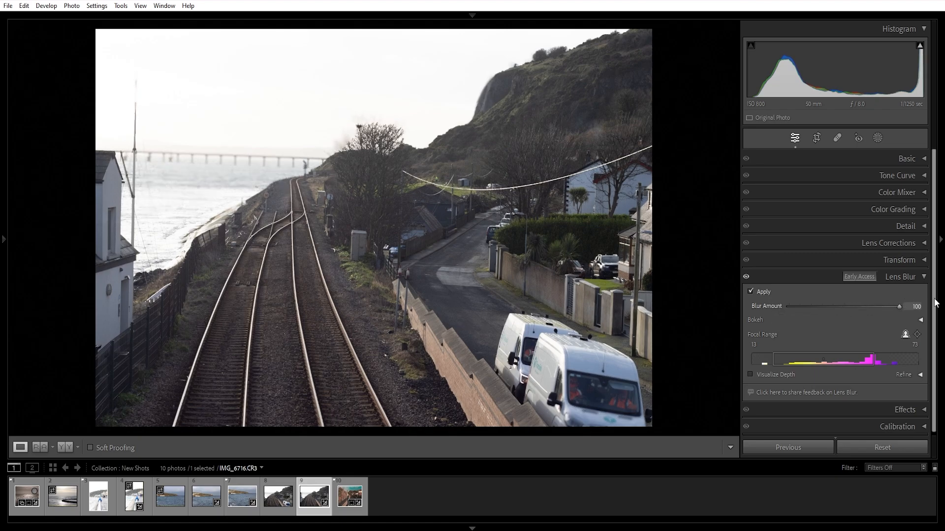
pyautogui.moveTo(826, 309); pyautogui.dragTo(767, 320)
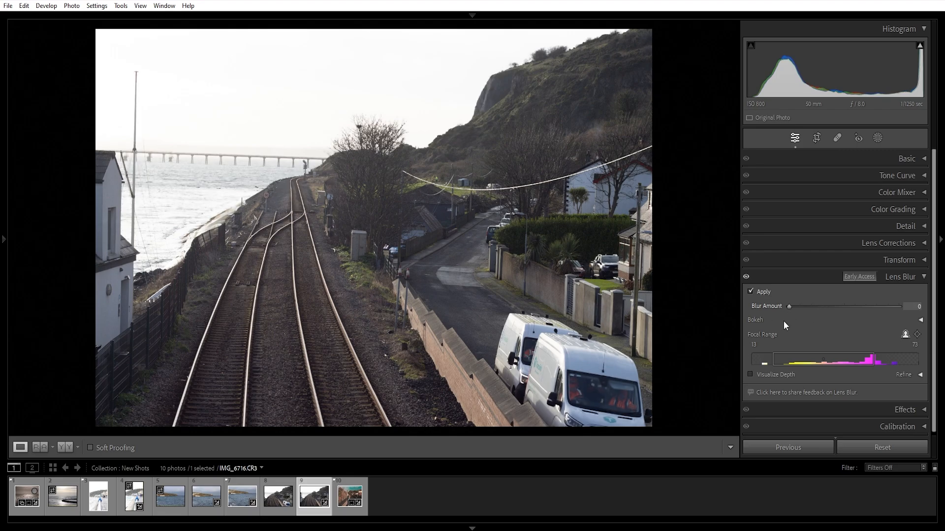
pyautogui.moveTo(854, 313); pyautogui.dragTo(743, 308)
pyautogui.moveTo(842, 305); pyautogui.dragTo(845, 305)
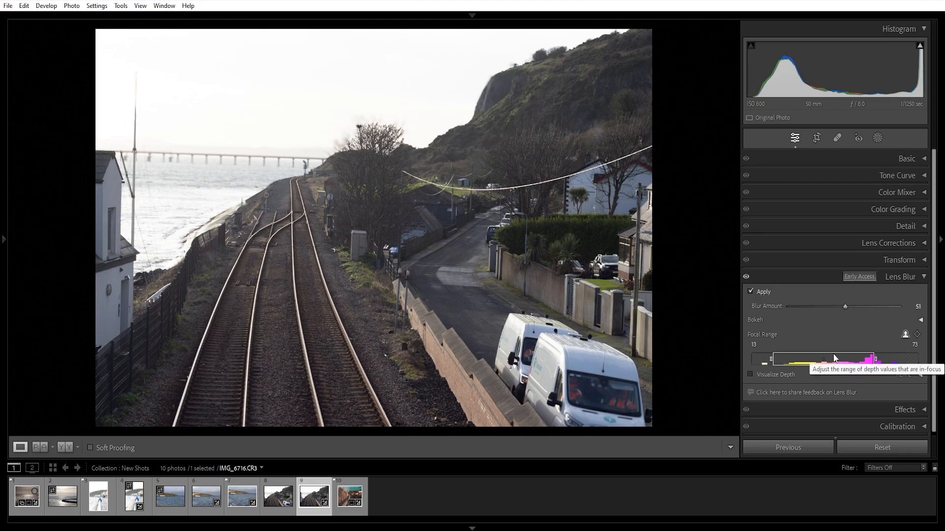
pyautogui.click(921, 320)
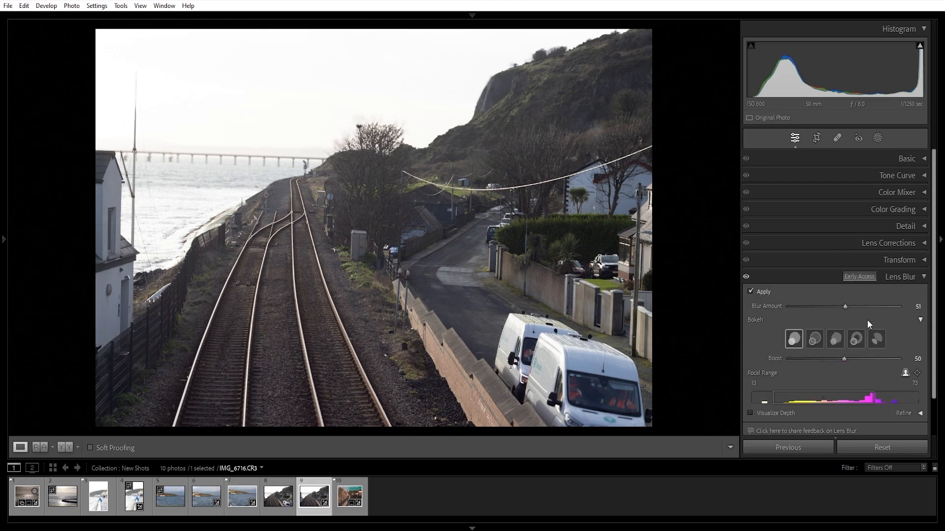
pyautogui.click(921, 320)
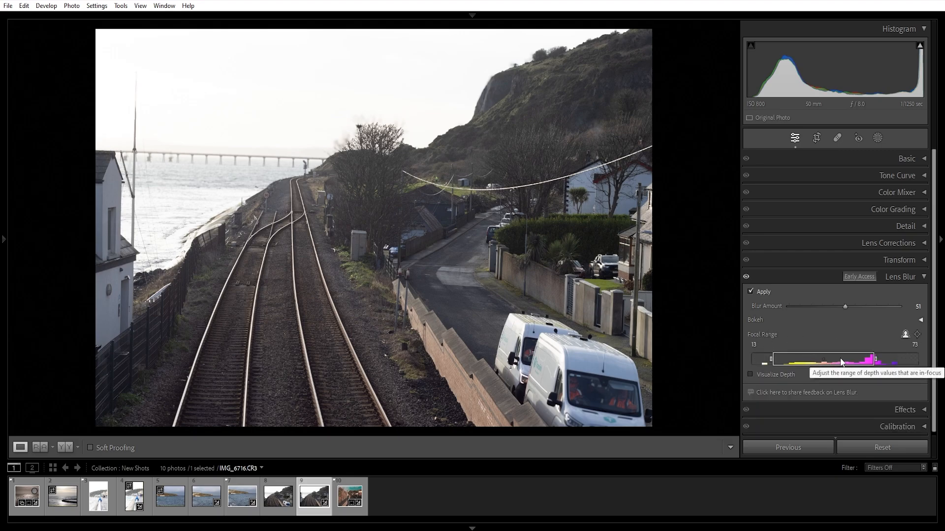
# Try the focal range on the foreground at 0–22 and on the distant background at 77–100
pyautogui.moveTo(840, 358); pyautogui.dragTo(792, 360)
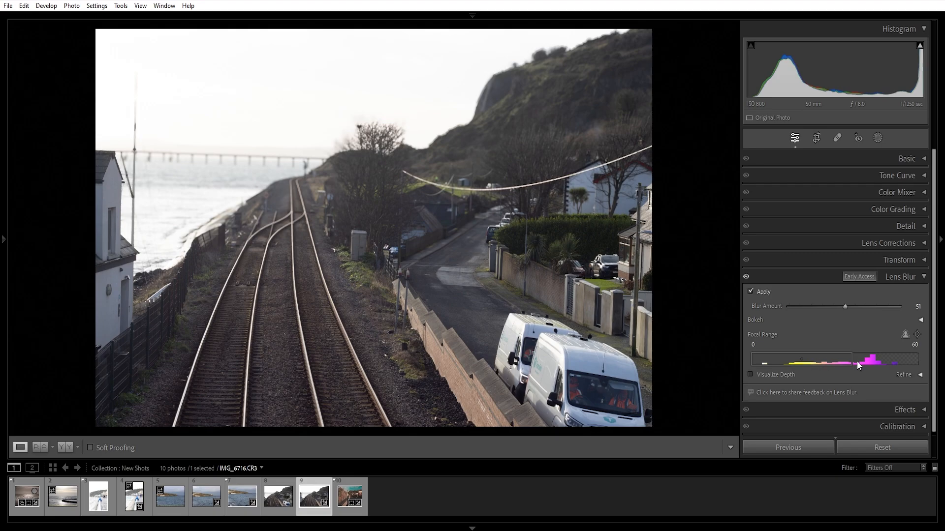
pyautogui.moveTo(858, 360); pyautogui.dragTo(791, 358)
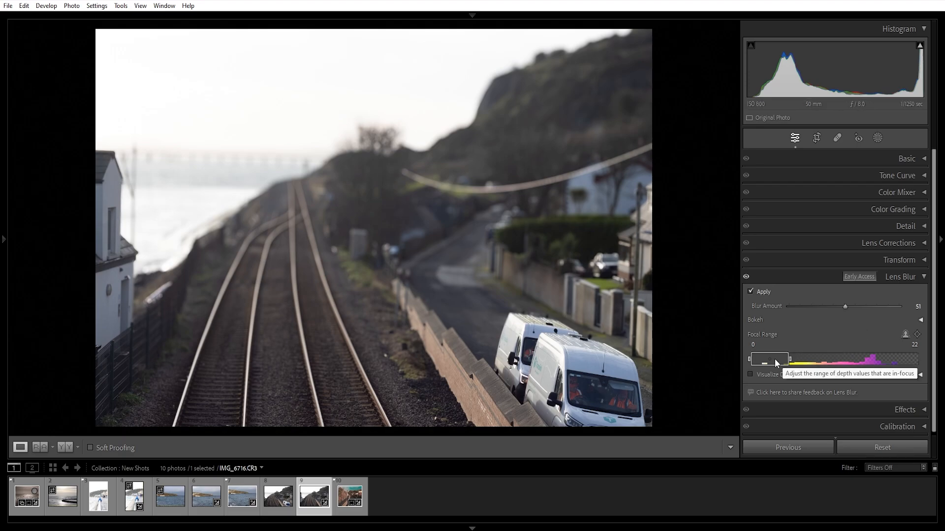
pyautogui.moveTo(774, 358); pyautogui.dragTo(939, 346)
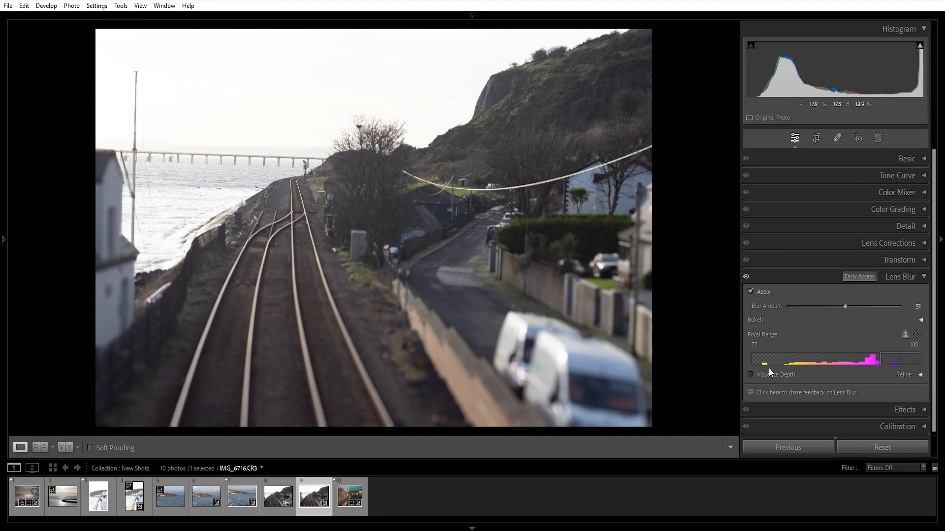
# Set the focal range to 41–70 while checking the depth visualization, and turn the visualization off
pyautogui.moveTo(907, 361); pyautogui.dragTo(852, 357)
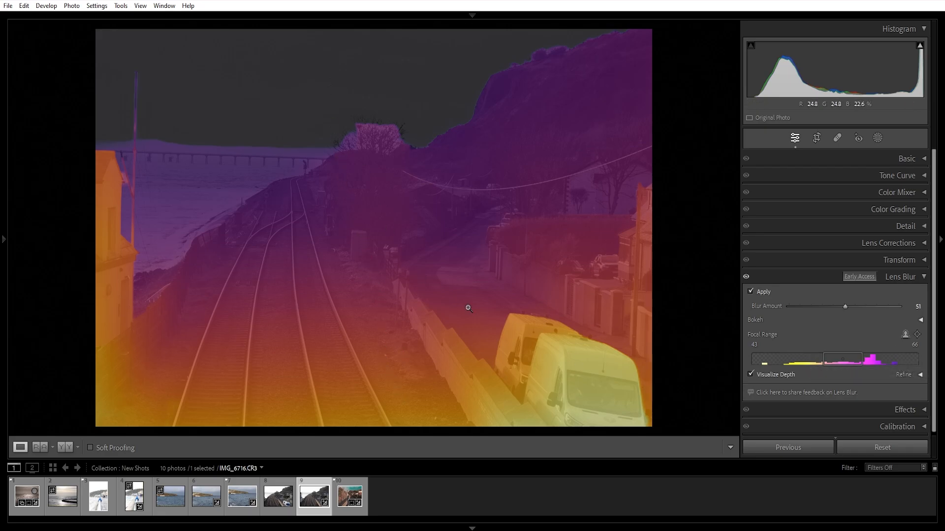
pyautogui.moveTo(830, 359); pyautogui.dragTo(875, 362)
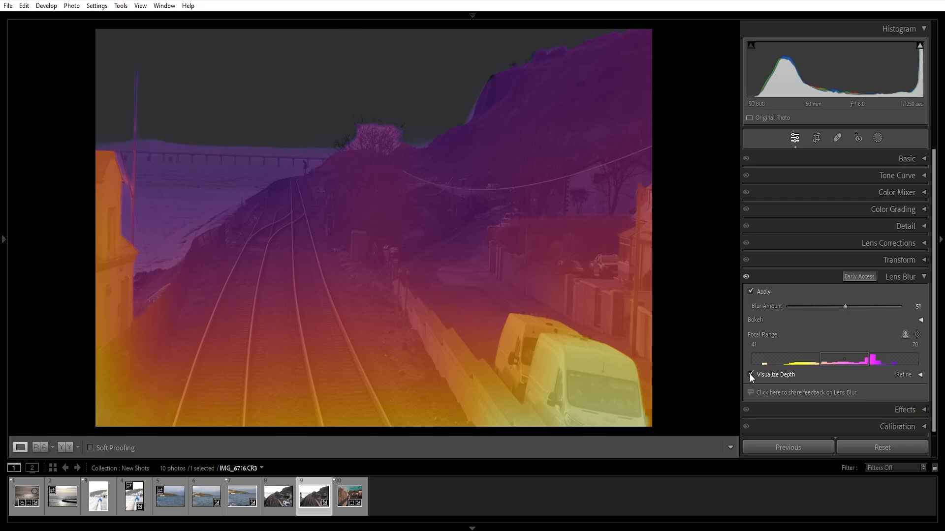
pyautogui.click(750, 374)
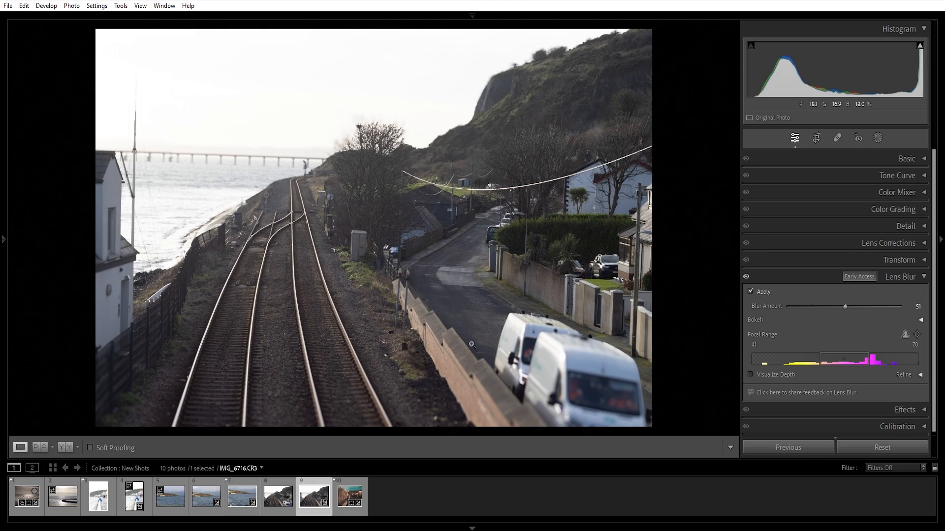
# Refine the blur with the Focus brush at size 19.8, painting over the distant pier to sharpen it
pyautogui.click(920, 375)
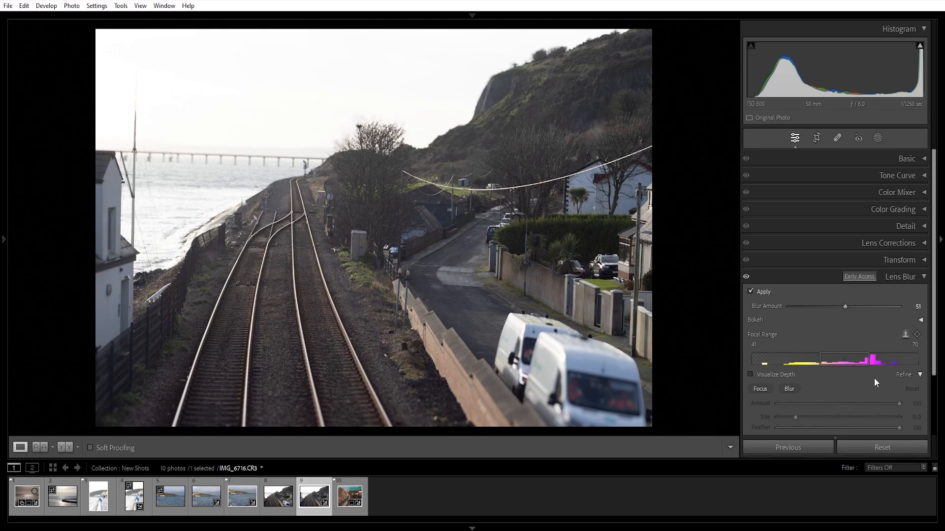
pyautogui.click(760, 389)
pyautogui.moveTo(795, 417)
pyautogui.mouseDown()
pyautogui.moveTo(825, 416)
pyautogui.moveTo(801, 417)
pyautogui.mouseUp()
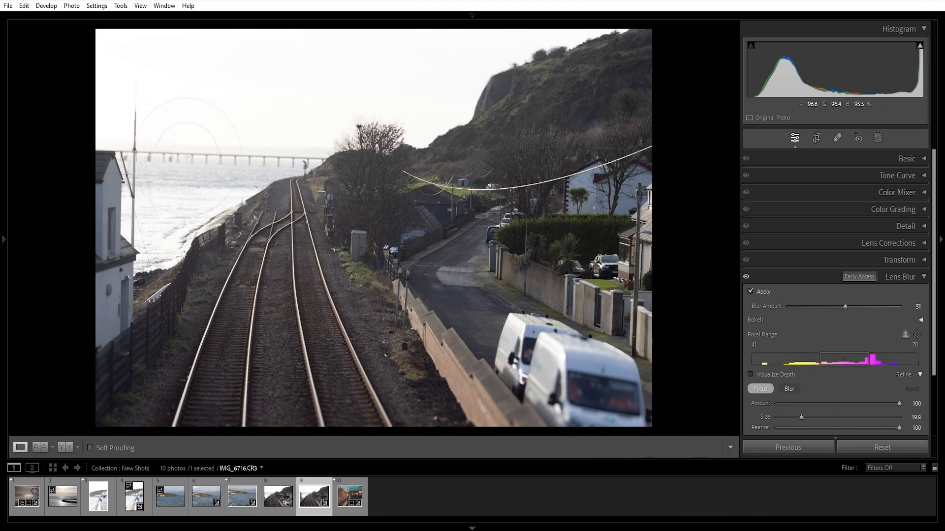
pyautogui.click(213, 155)
pyautogui.moveTo(213, 156)
pyautogui.mouseDown()
pyautogui.moveTo(193, 160)
pyautogui.moveTo(256, 167)
pyautogui.moveTo(193, 165)
pyautogui.mouseUp()
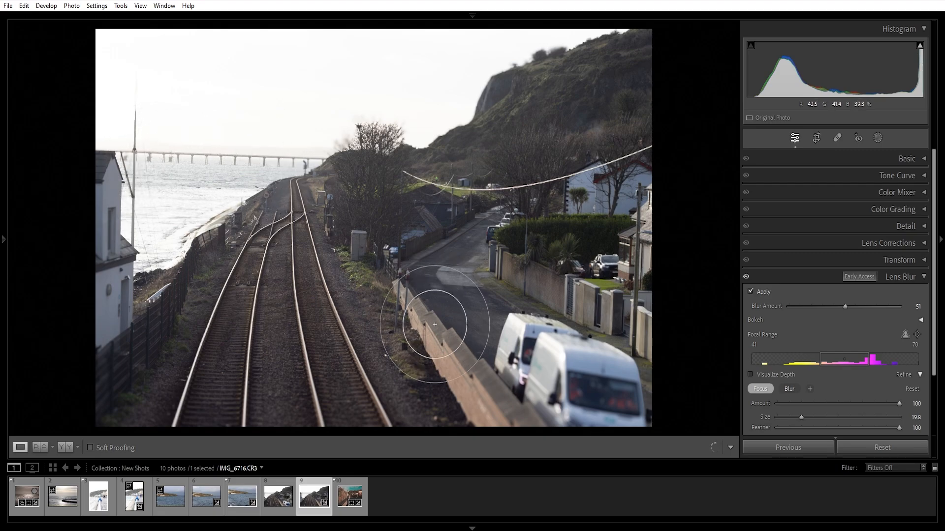
# Set the focal range to 0–28 and brush focus onto the distant pier and, at size 5.7, onto the hill's ridge line
pyautogui.moveTo(838, 366); pyautogui.dragTo(757, 365)
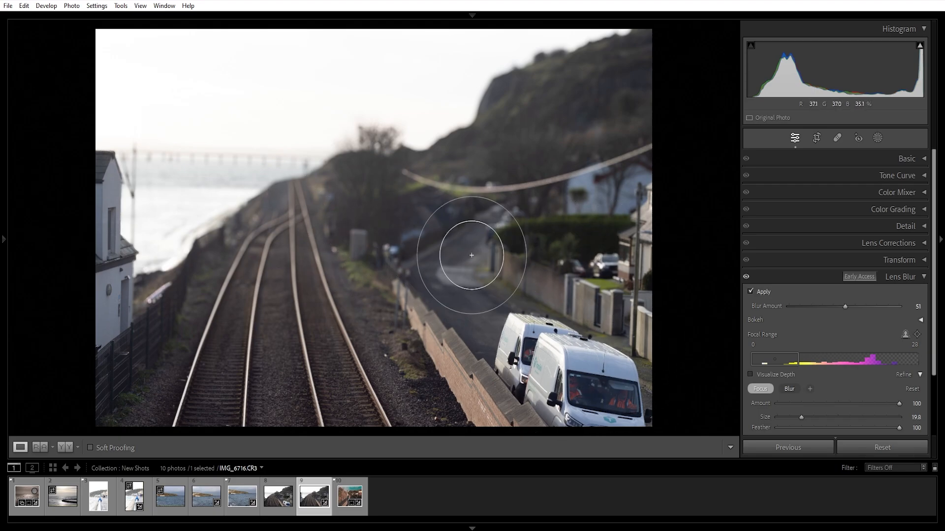
pyautogui.moveTo(185, 156)
pyautogui.mouseDown()
pyautogui.moveTo(230, 157)
pyautogui.moveTo(208, 155)
pyautogui.mouseUp()
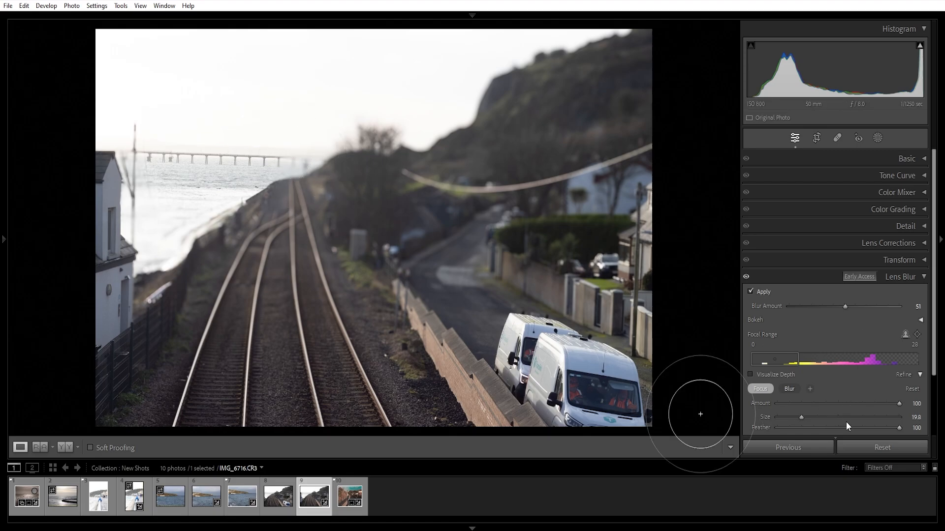
pyautogui.moveTo(802, 417); pyautogui.dragTo(785, 417)
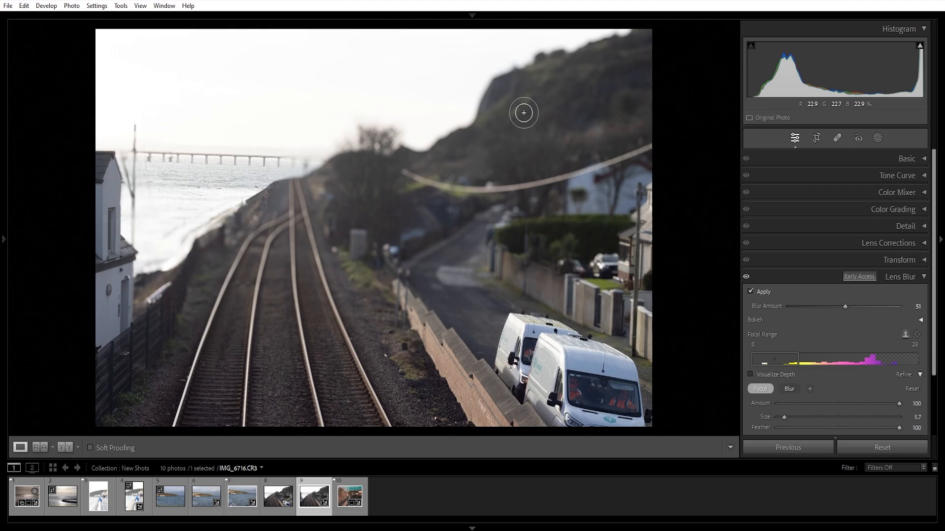
pyautogui.moveTo(421, 148)
pyautogui.mouseDown()
pyautogui.moveTo(415, 156)
pyautogui.moveTo(467, 129)
pyautogui.moveTo(489, 89)
pyautogui.moveTo(541, 58)
pyautogui.mouseUp()
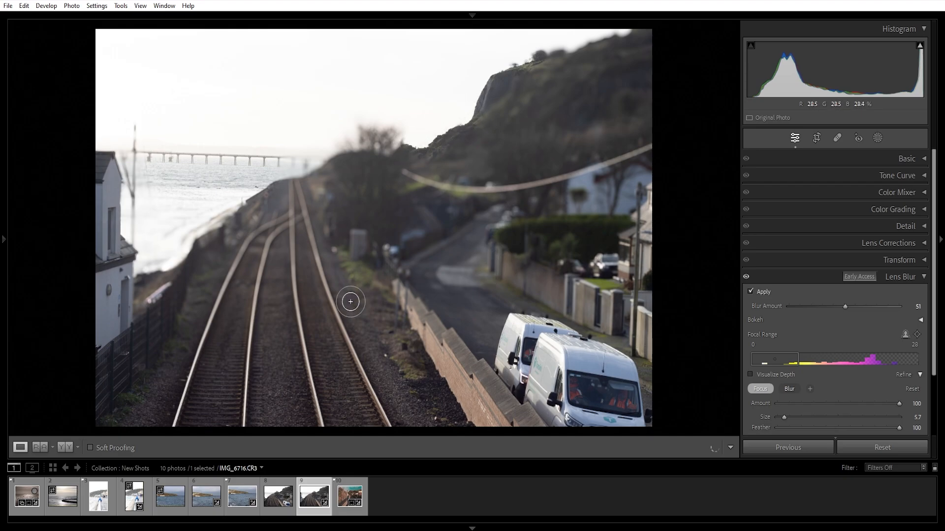
# Paint over the distant pier with the Blur brush, and brush the vans with the blur amount set to 52
pyautogui.click(789, 389)
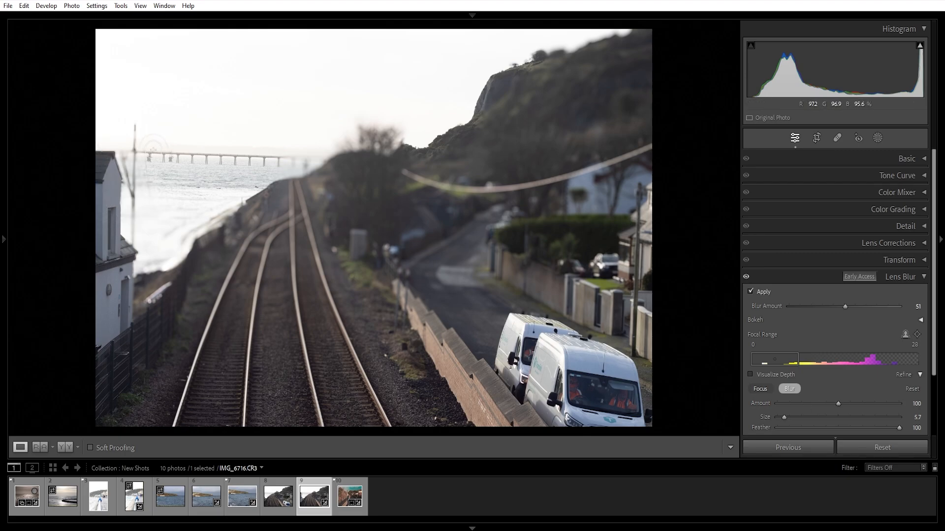
pyautogui.moveTo(207, 160)
pyautogui.mouseDown()
pyautogui.moveTo(283, 165)
pyautogui.moveTo(251, 160)
pyautogui.mouseUp()
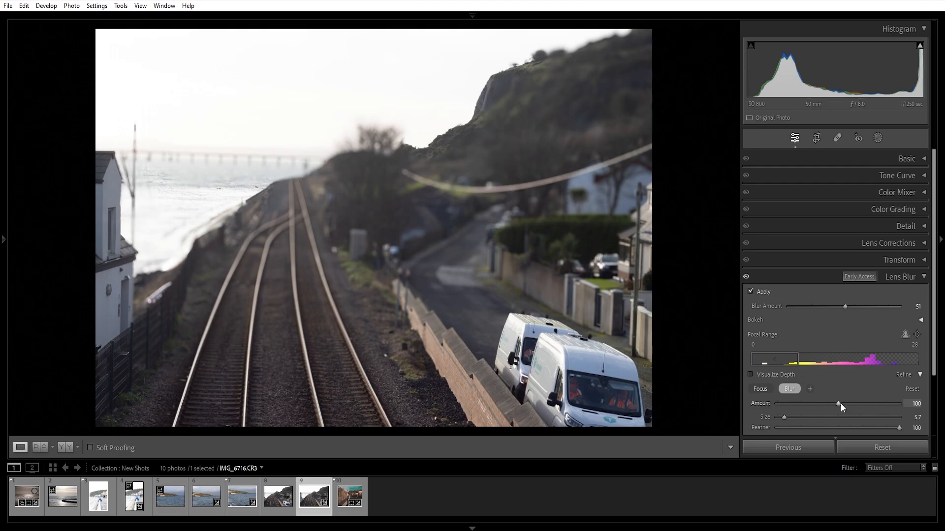
pyautogui.moveTo(840, 406); pyautogui.dragTo(809, 407)
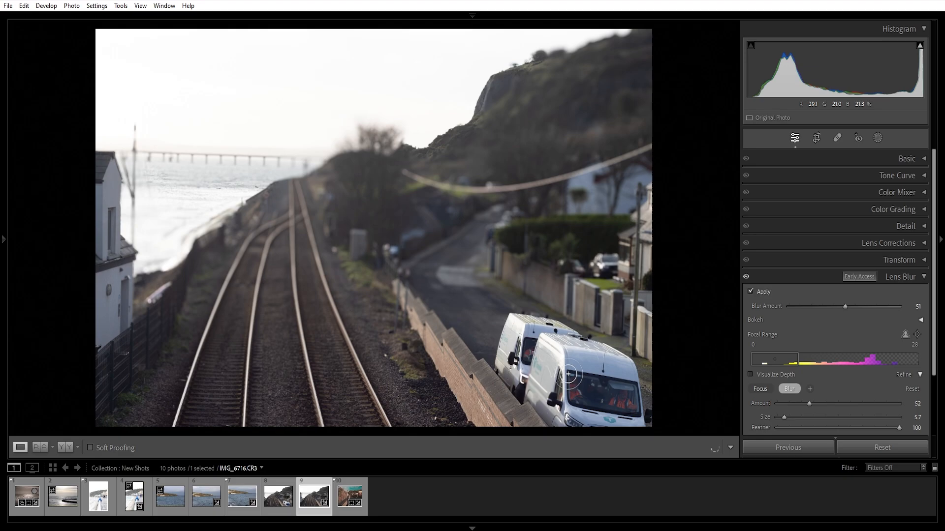
pyautogui.moveTo(557, 341)
pyautogui.mouseDown()
pyautogui.moveTo(529, 345)
pyautogui.moveTo(494, 386)
pyautogui.moveTo(504, 382)
pyautogui.mouseUp()
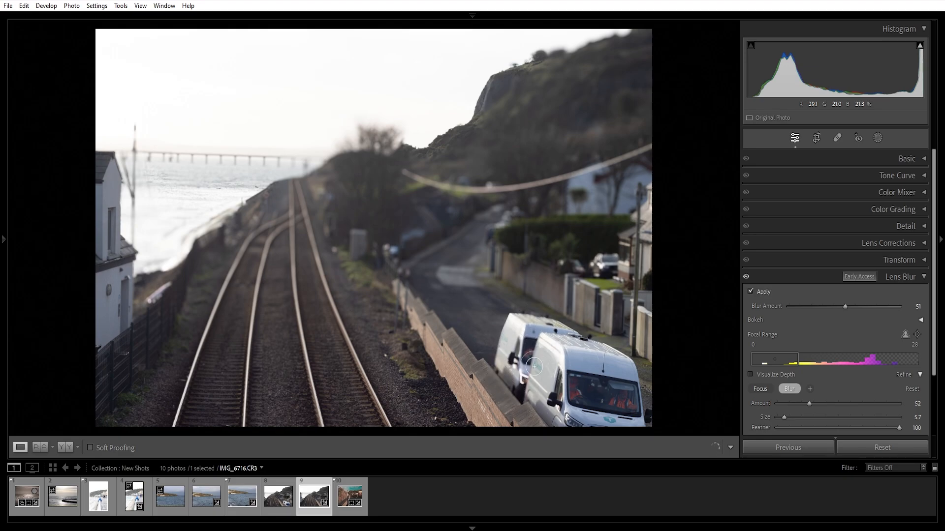
# Set the Blur brush amount to 127 and paint over the vans, wall, house, fence and tracks, covering the rest of the photo at size 48.0
pyautogui.moveTo(842, 405); pyautogui.dragTo(855, 404)
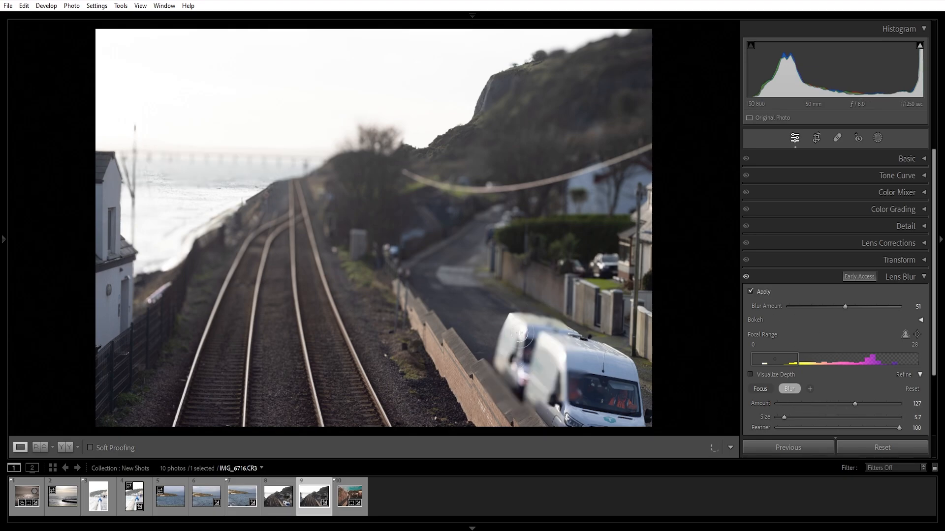
pyautogui.moveTo(575, 412)
pyautogui.mouseDown()
pyautogui.moveTo(553, 436)
pyautogui.moveTo(583, 419)
pyautogui.moveTo(599, 426)
pyautogui.moveTo(565, 415)
pyautogui.moveTo(592, 396)
pyautogui.moveTo(583, 408)
pyautogui.moveTo(509, 420)
pyautogui.moveTo(399, 336)
pyautogui.moveTo(410, 312)
pyautogui.mouseUp()
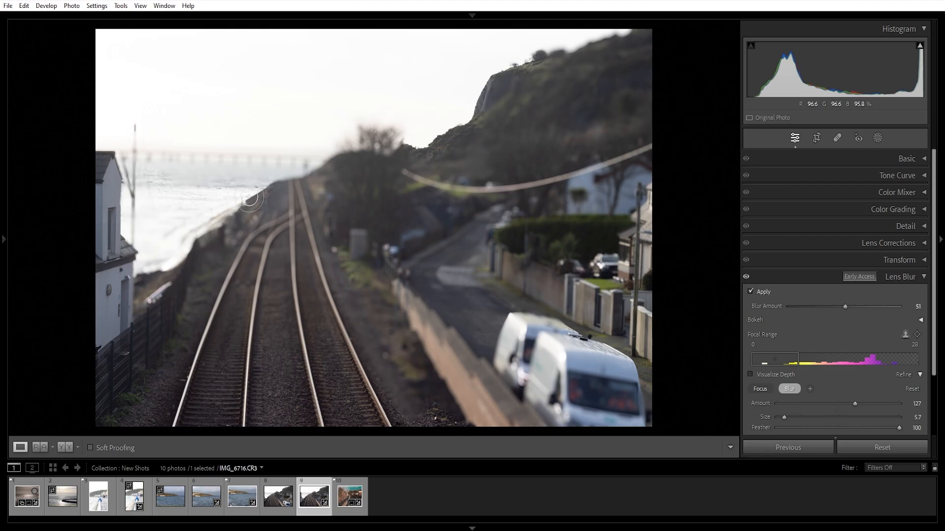
pyautogui.moveTo(181, 278)
pyautogui.mouseDown()
pyautogui.moveTo(144, 417)
pyautogui.moveTo(215, 249)
pyautogui.moveTo(153, 362)
pyautogui.moveTo(125, 448)
pyautogui.moveTo(179, 355)
pyautogui.moveTo(142, 431)
pyautogui.moveTo(114, 452)
pyautogui.moveTo(186, 328)
pyautogui.moveTo(73, 382)
pyautogui.moveTo(76, 315)
pyautogui.moveTo(112, 257)
pyautogui.moveTo(72, 242)
pyautogui.moveTo(76, 218)
pyautogui.moveTo(58, 208)
pyautogui.moveTo(53, 223)
pyautogui.moveTo(117, 250)
pyautogui.mouseUp()
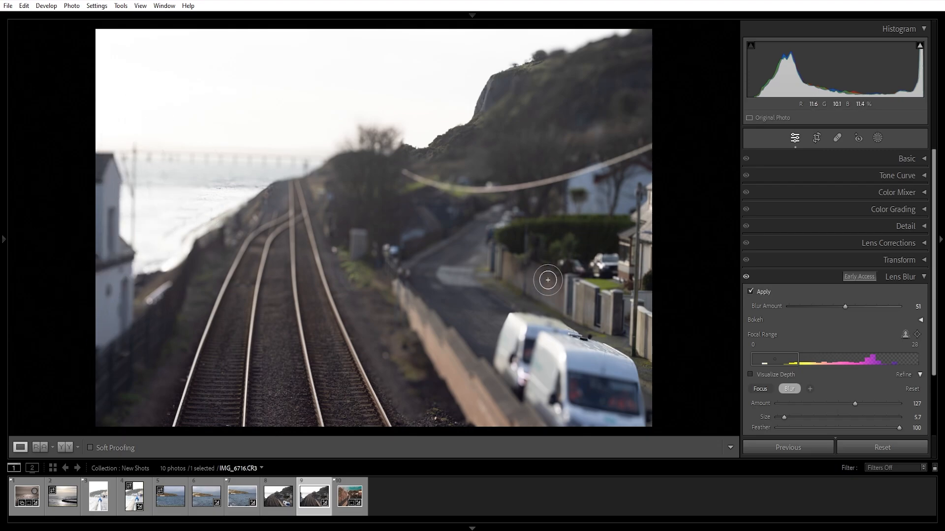
pyautogui.moveTo(250, 367); pyautogui.dragTo(287, 407)
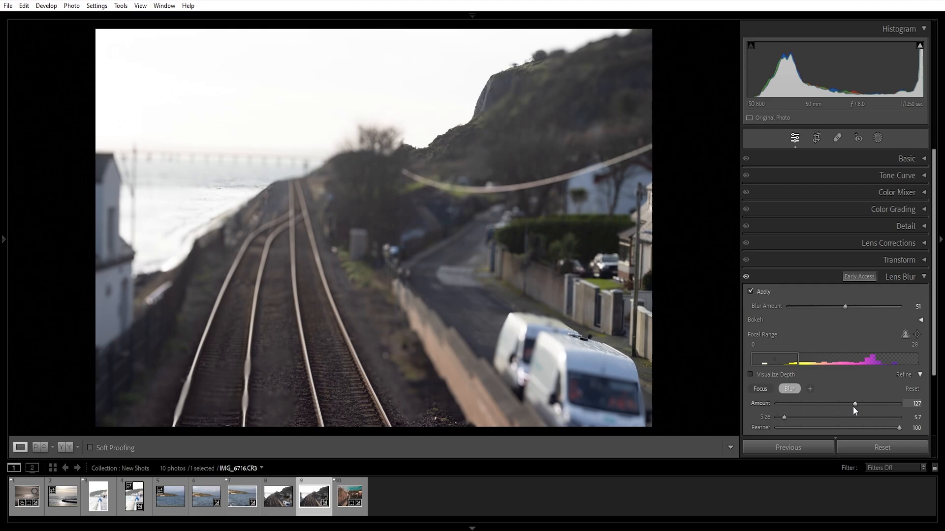
pyautogui.moveTo(784, 416); pyautogui.dragTo(836, 417)
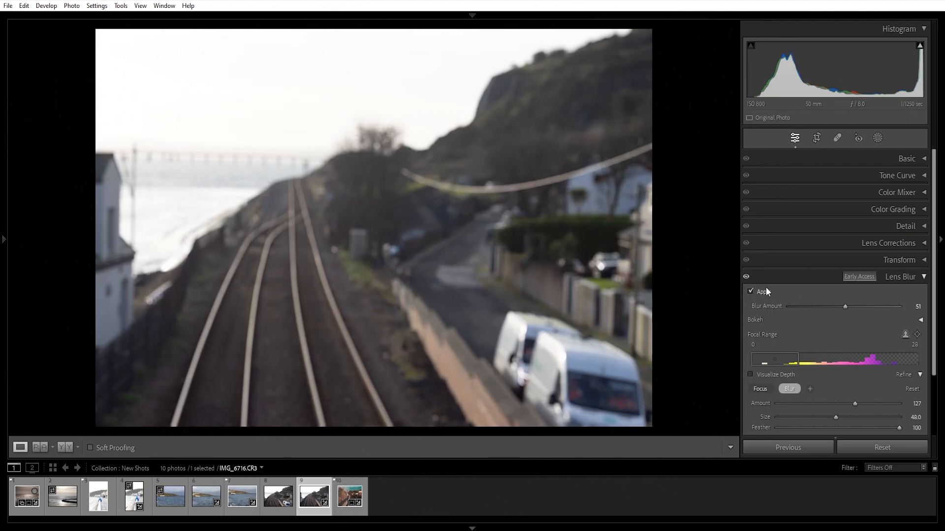
# Switch the refinement to the Focus brush and set its size to 4.5
pyautogui.click(768, 389)
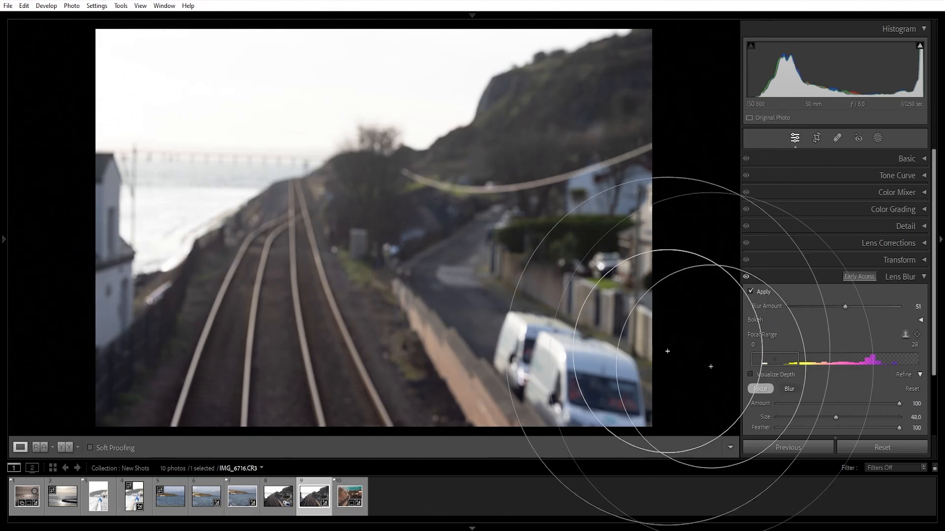
pyautogui.moveTo(836, 417); pyautogui.dragTo(782, 413)
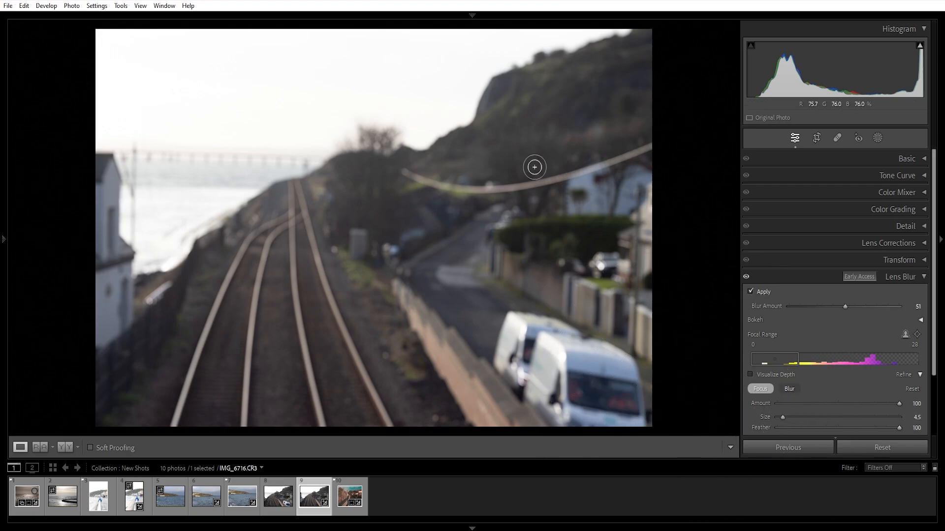